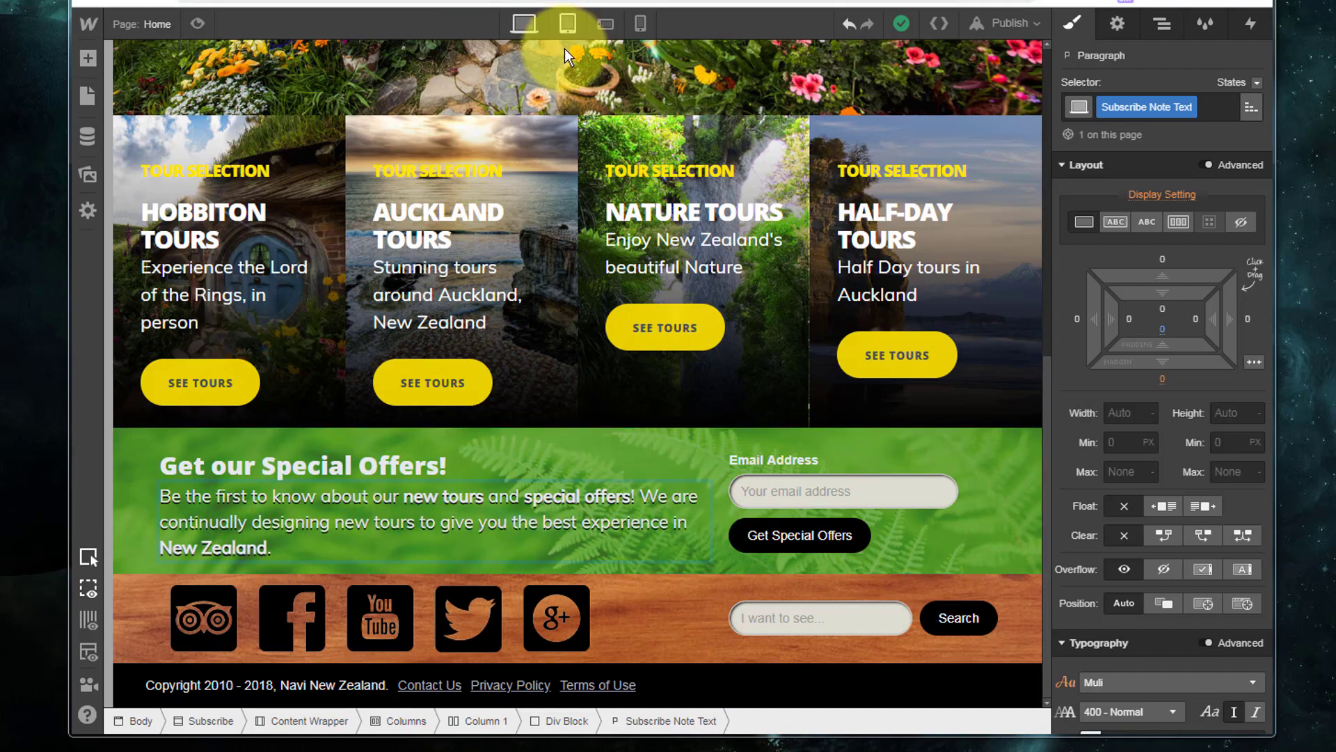
# - Check the Special Offers text layout at the tablet, phone landscape and phone portrait breakpoints, and return to desktop
pyautogui.click(563, 29)
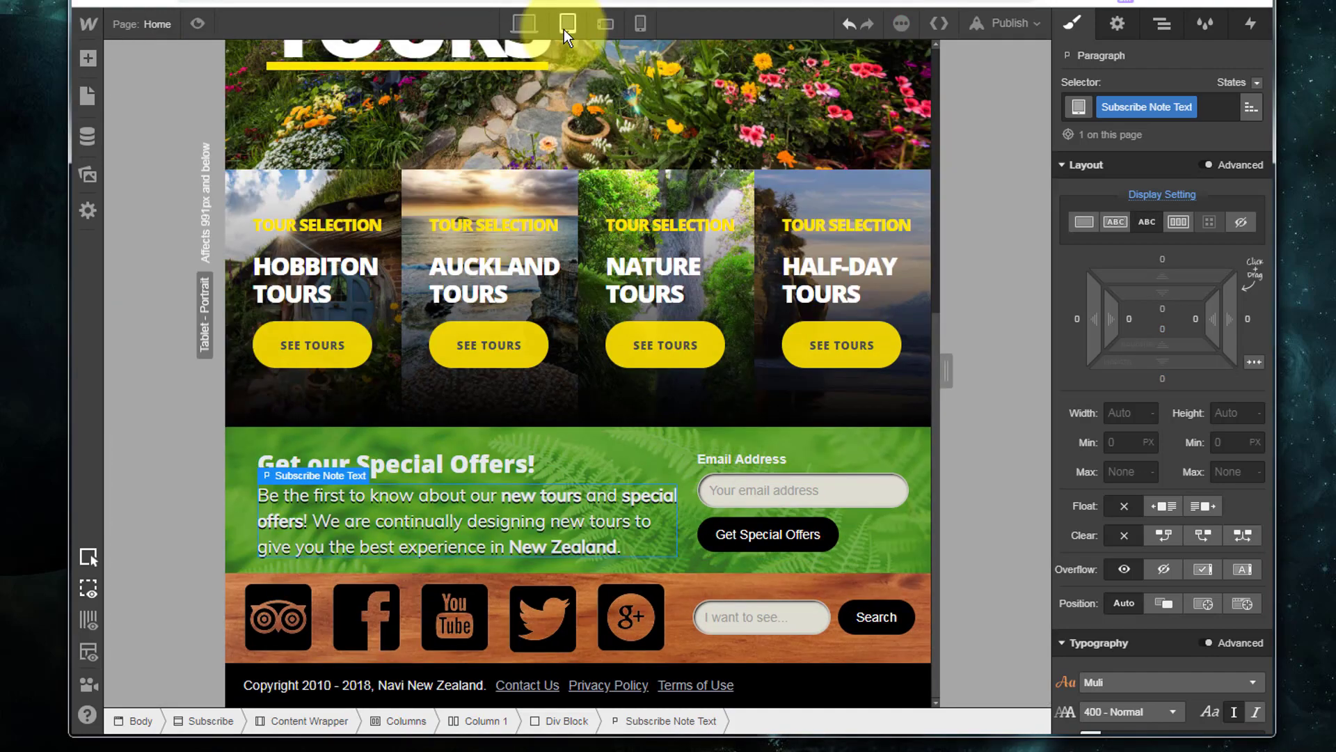
pyautogui.click(600, 25)
pyautogui.scroll(-10, 762, 457)
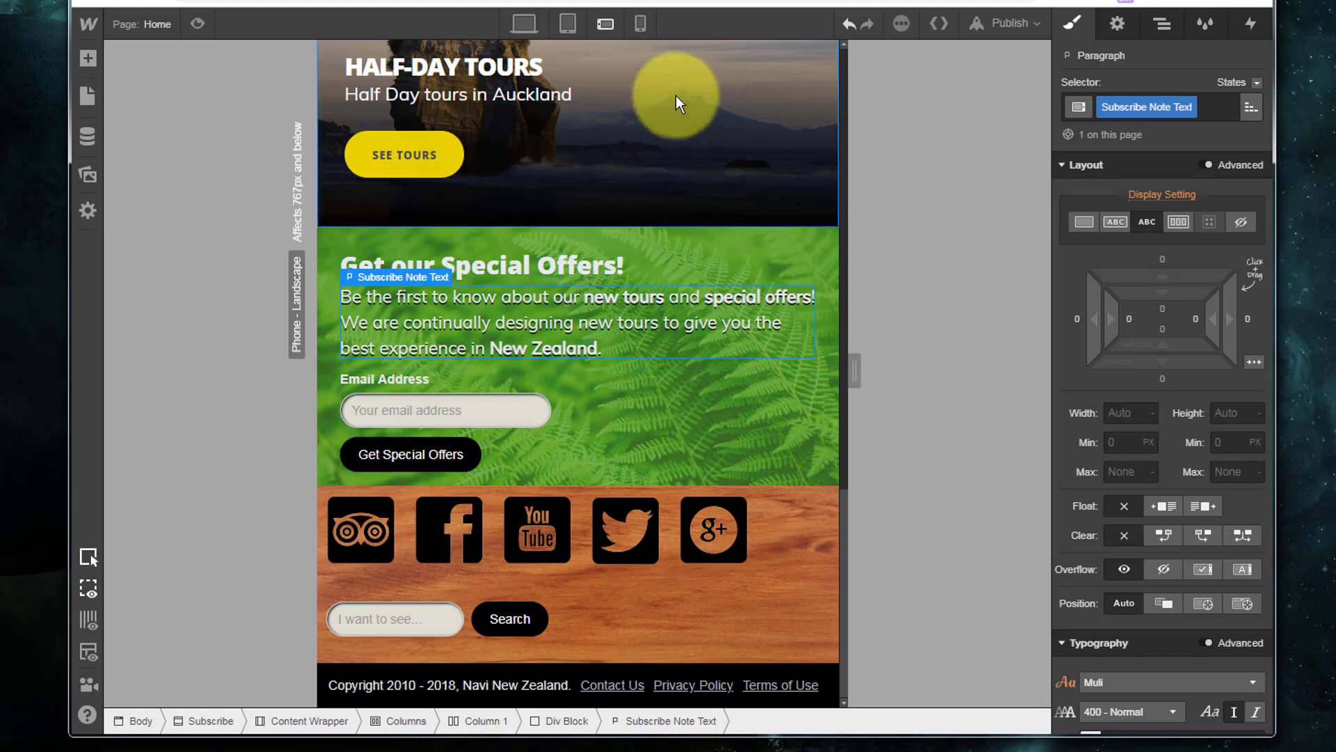
pyautogui.click(641, 24)
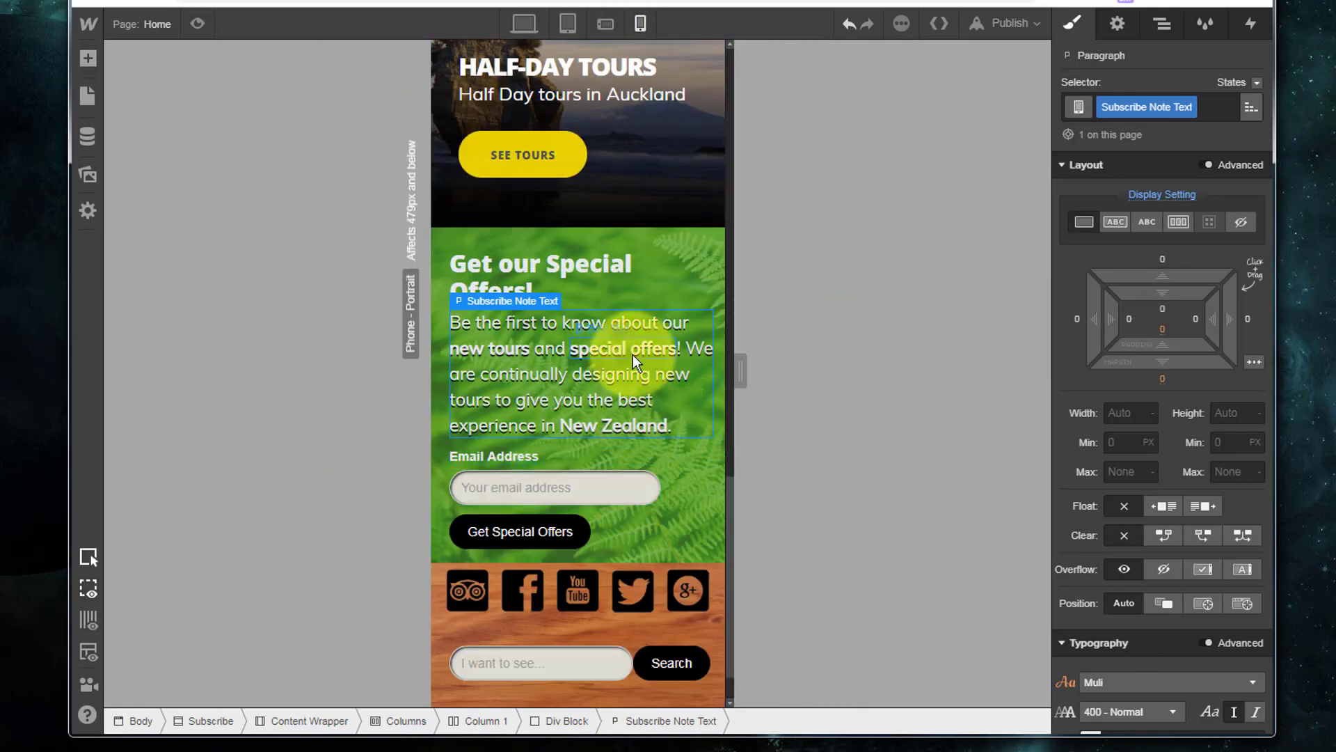
pyautogui.click(527, 21)
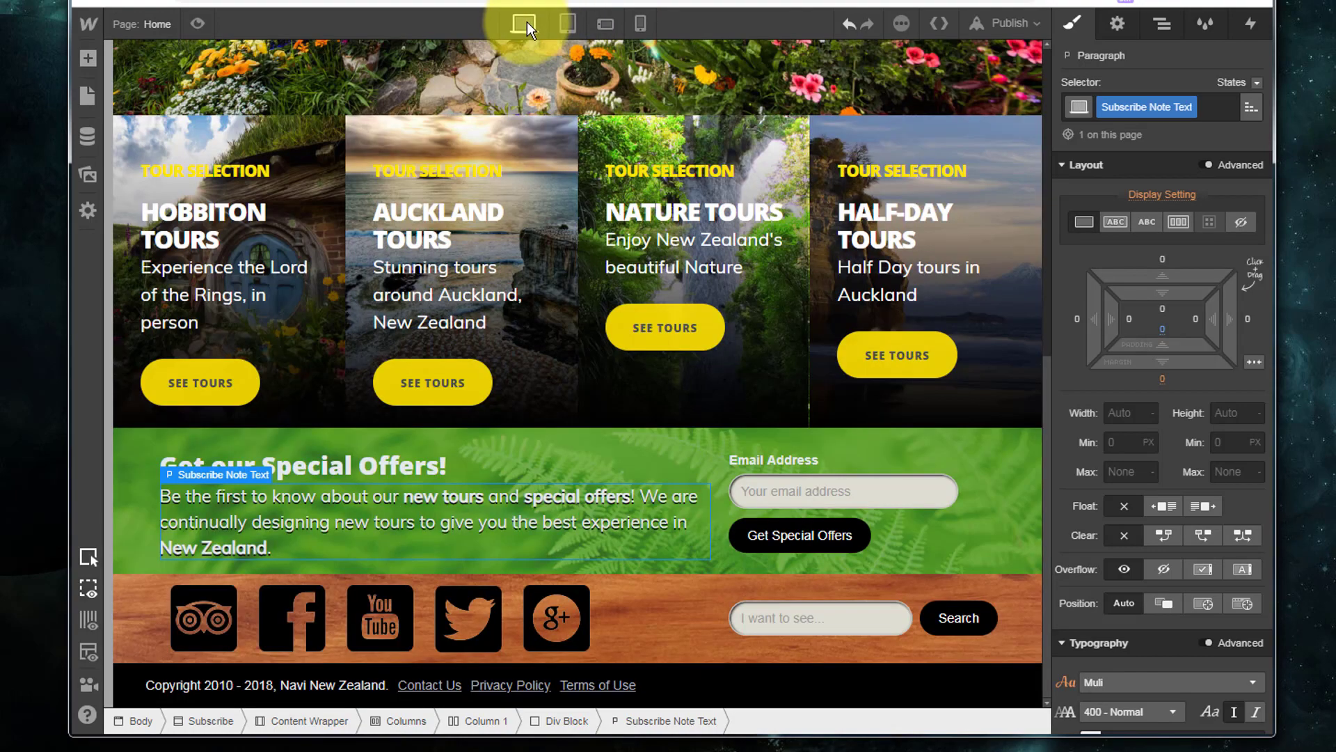
# - Try a line break before "We are continually designing" in the subscribe paragraph, checking its wrapping at the tablet breakpoint
pyautogui.doubleClick(622, 522)
pyautogui.click(639, 496)
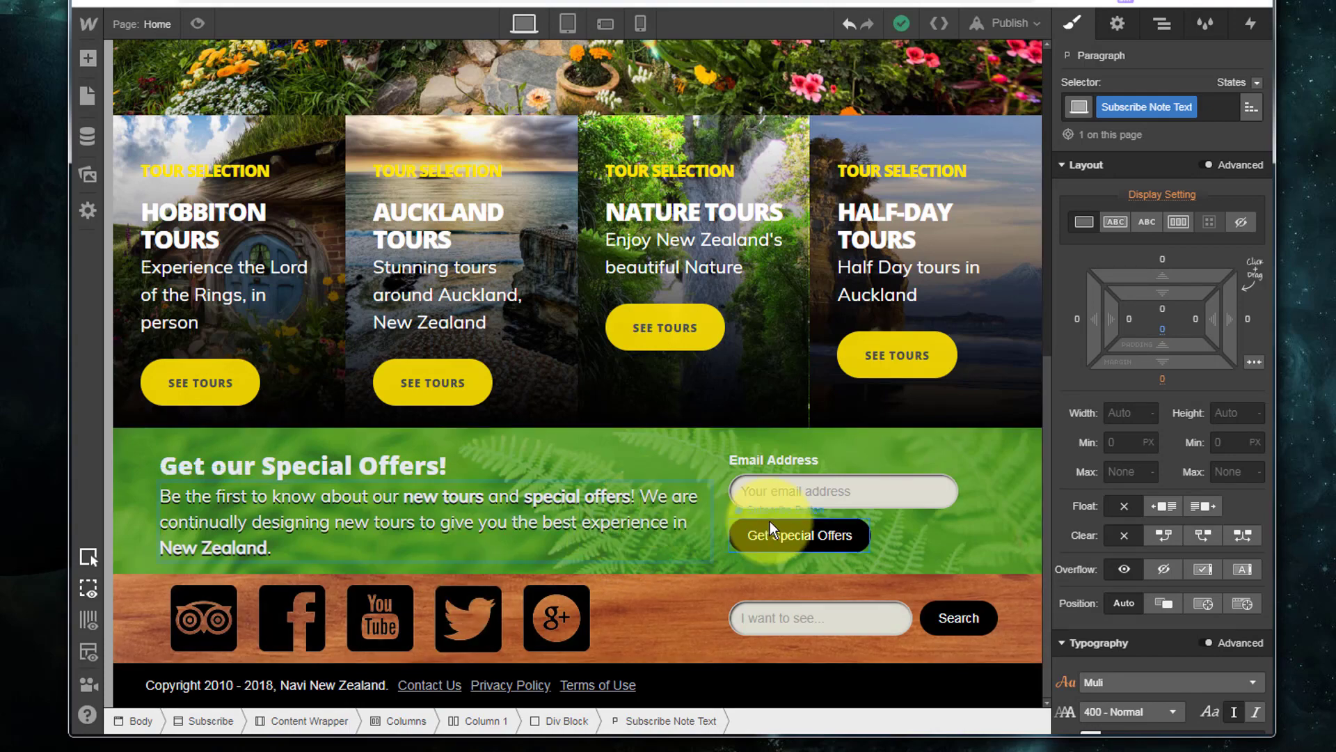
pyautogui.hotkey('shift', 'Return')
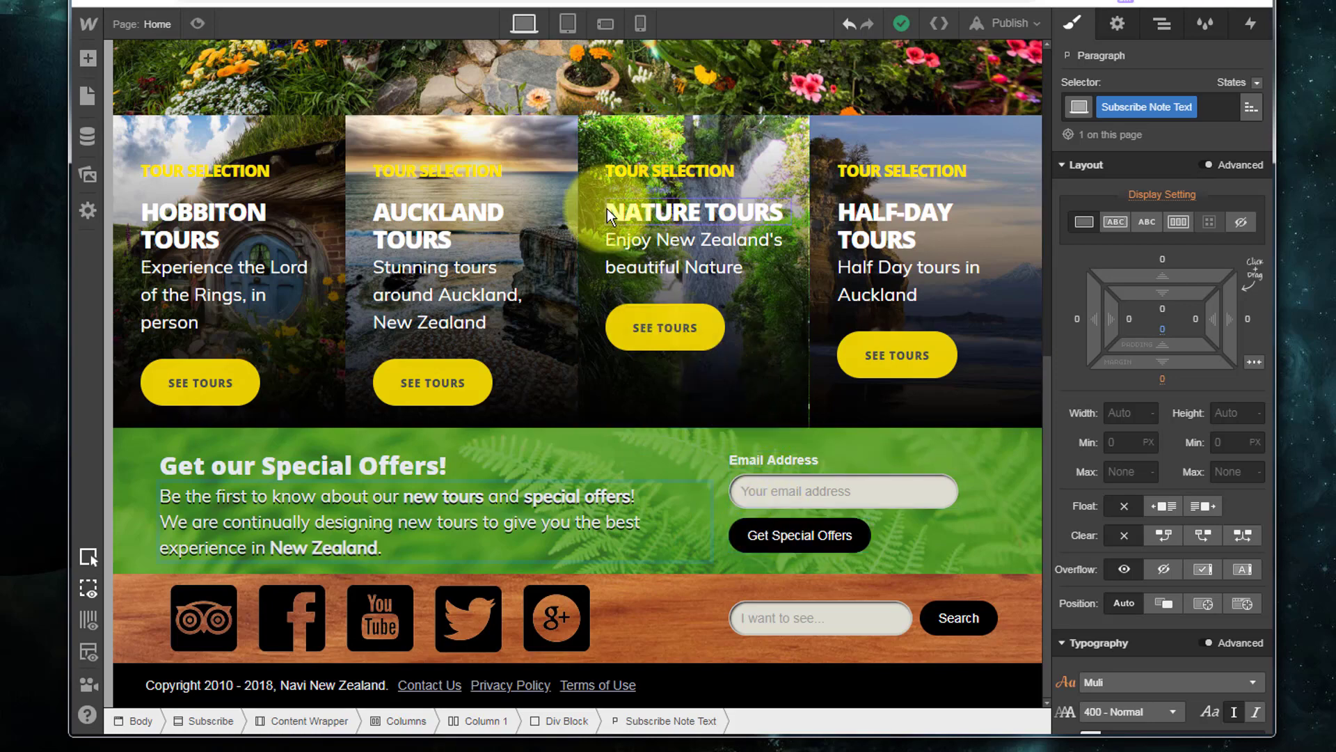
pyautogui.click(566, 22)
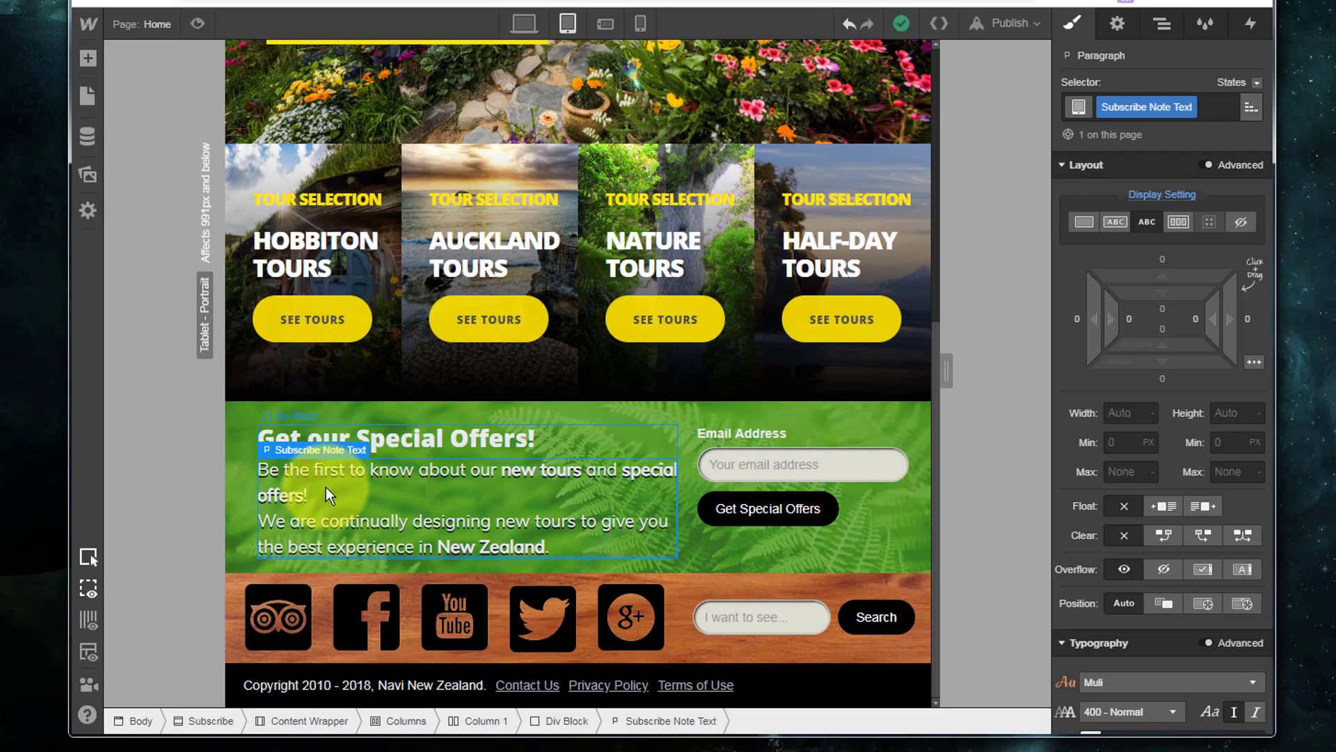
pyautogui.click(523, 23)
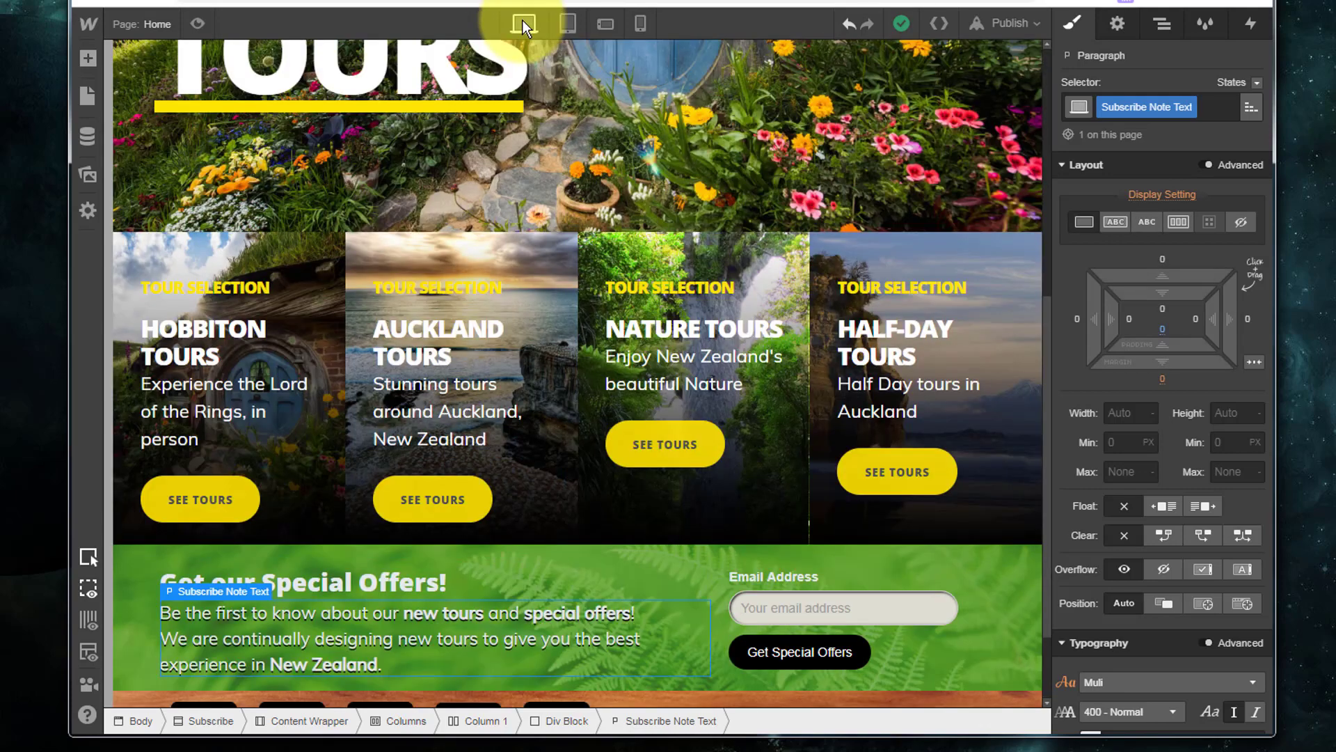
pyautogui.scroll(-2, 458, 599)
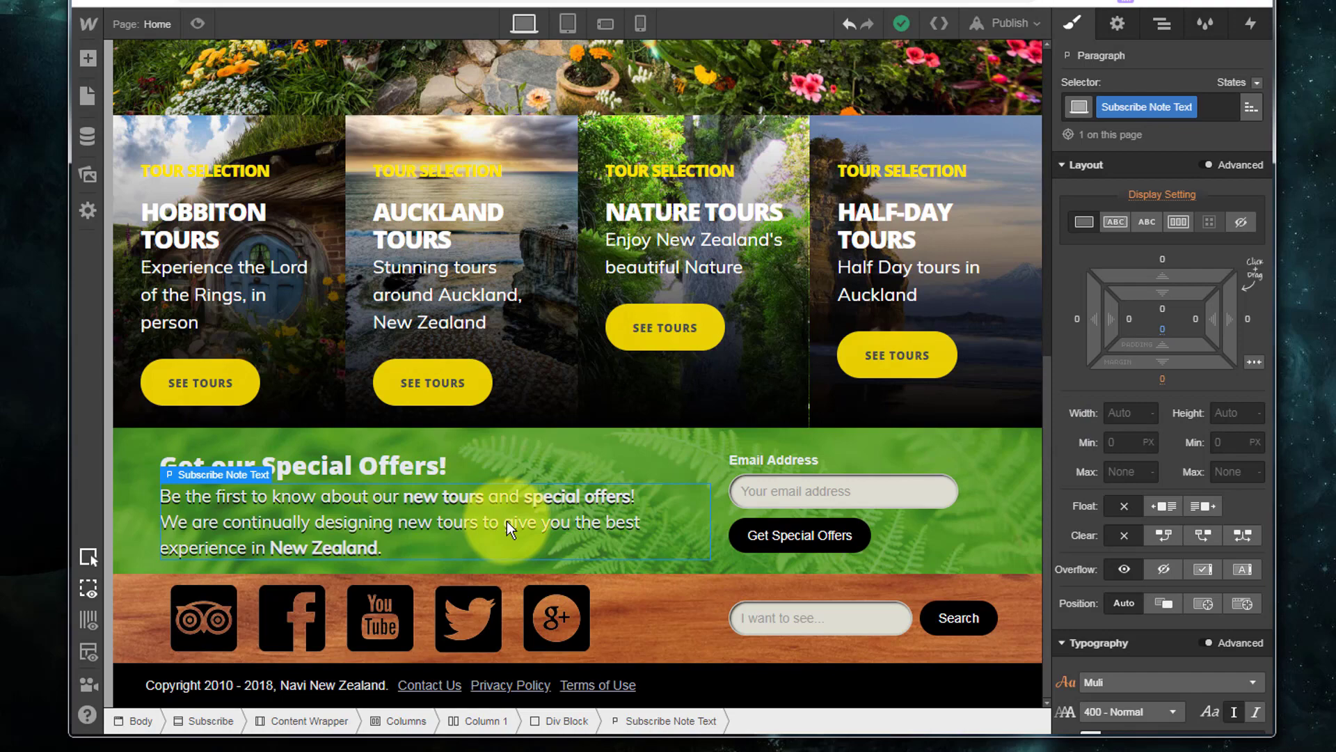
# - Add a div block directly below the "Get our Special Offers!" heading and give it the existing Subscribe Note class
pyautogui.click(412, 469)
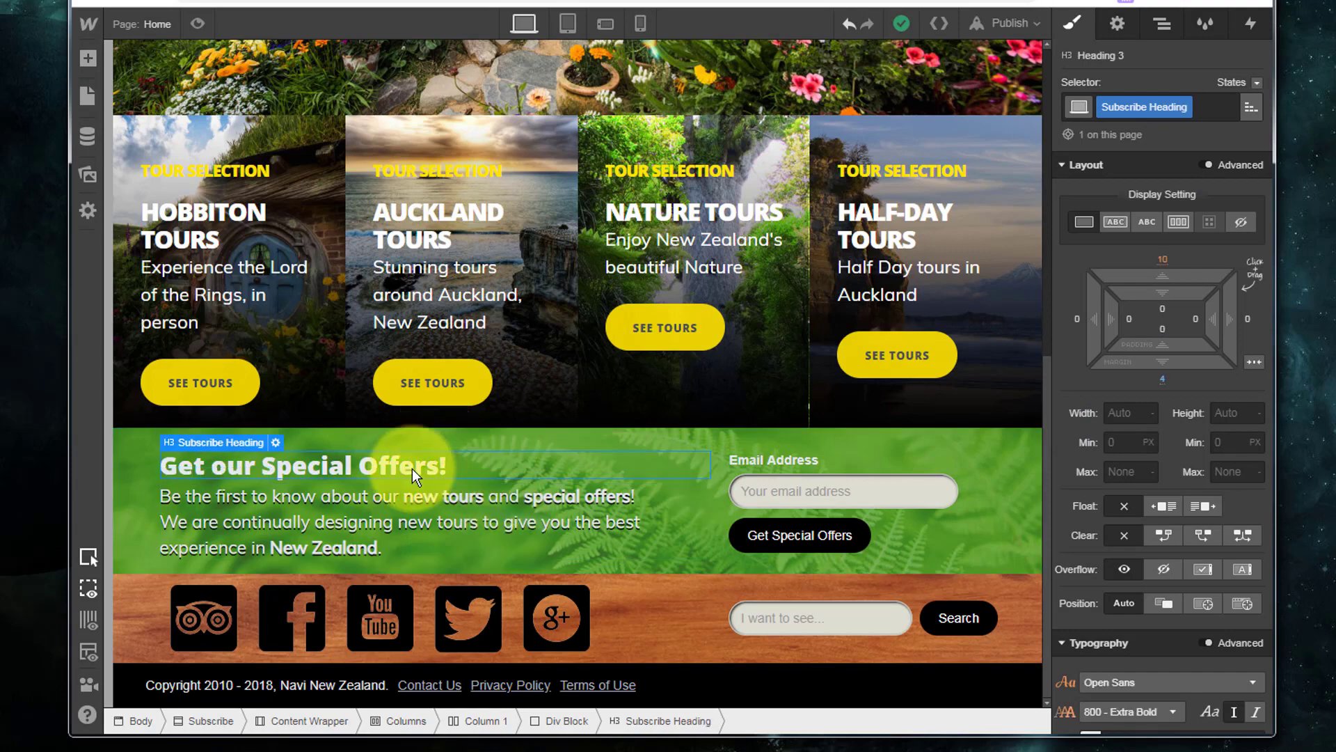
pyautogui.press('a')
pyautogui.click(155, 381)
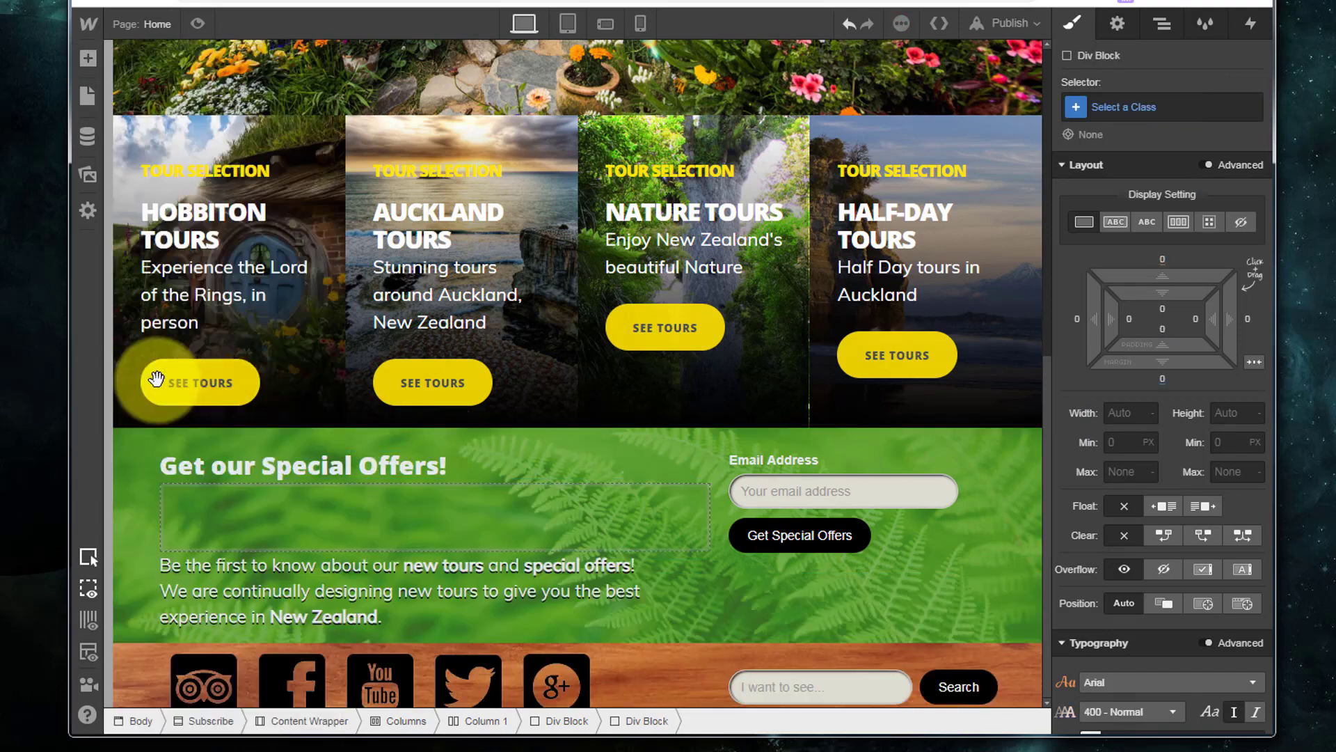
pyautogui.click(1129, 108)
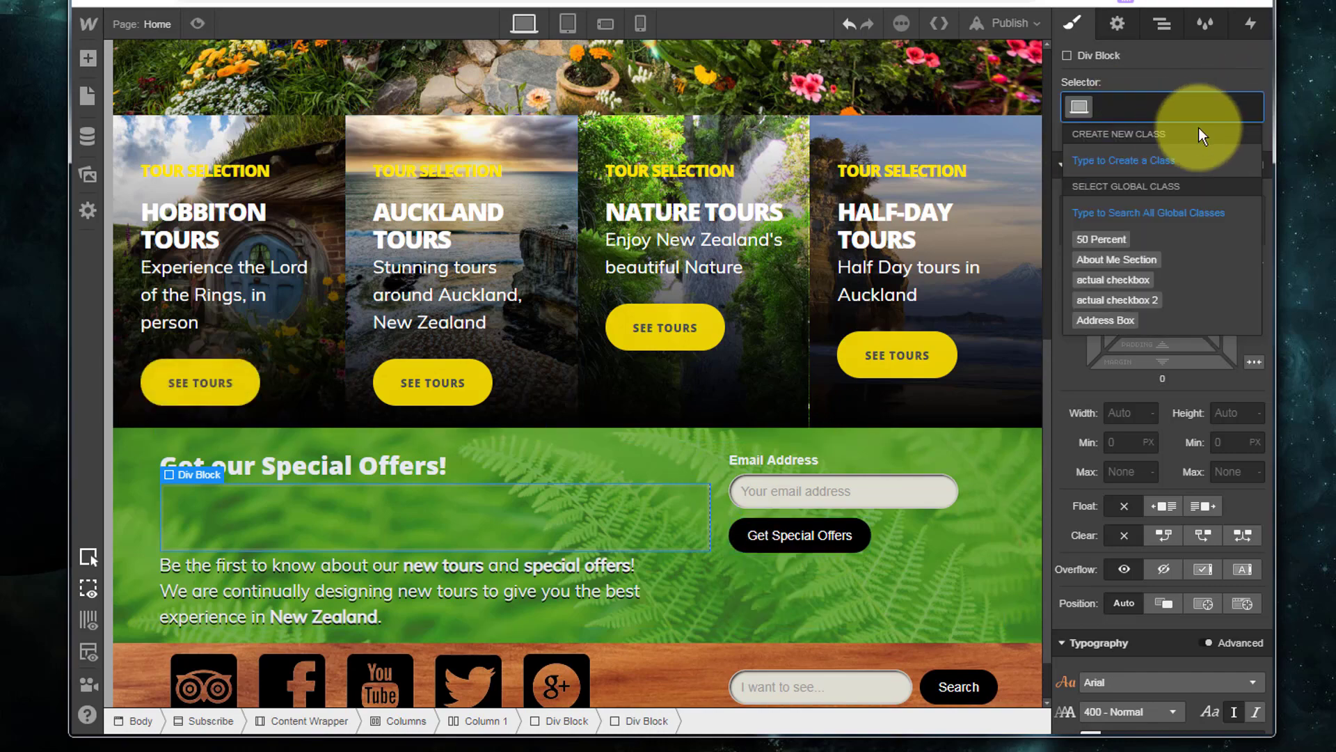
pyautogui.write('Subscribe')
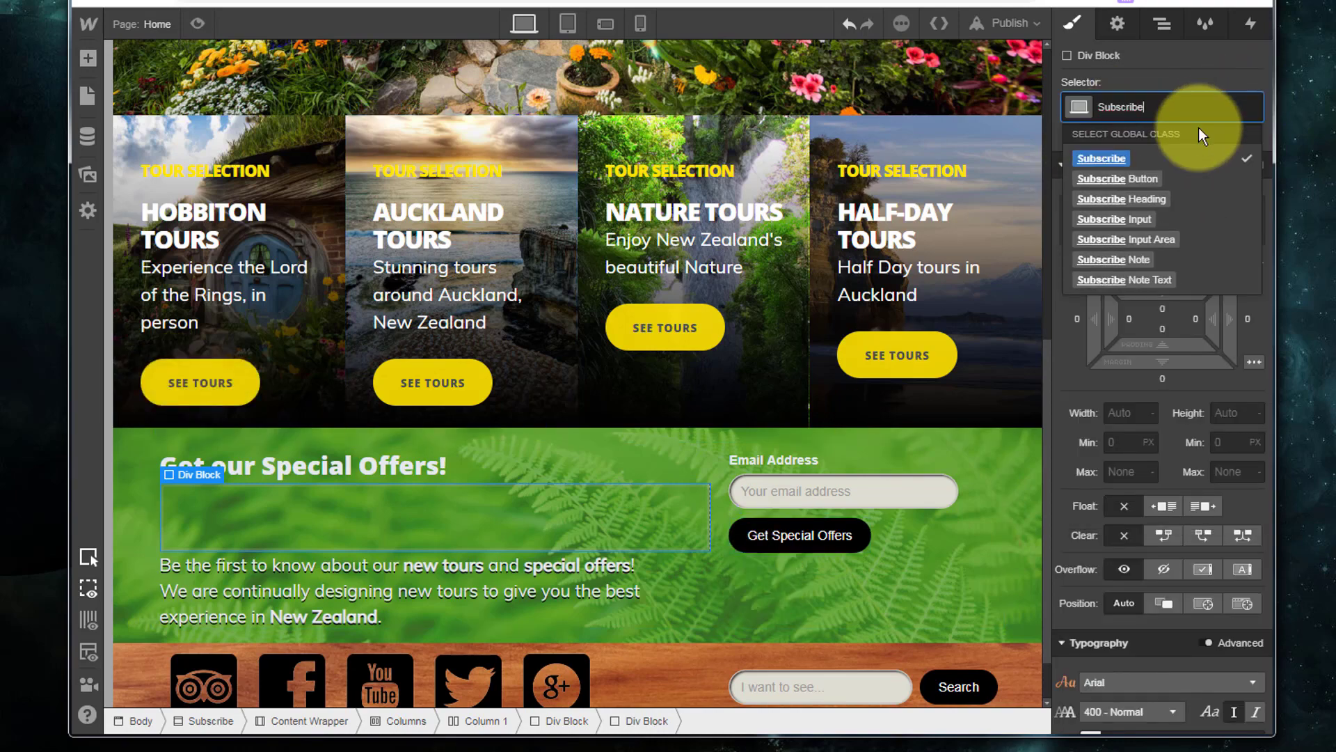
pyautogui.write(' Note')
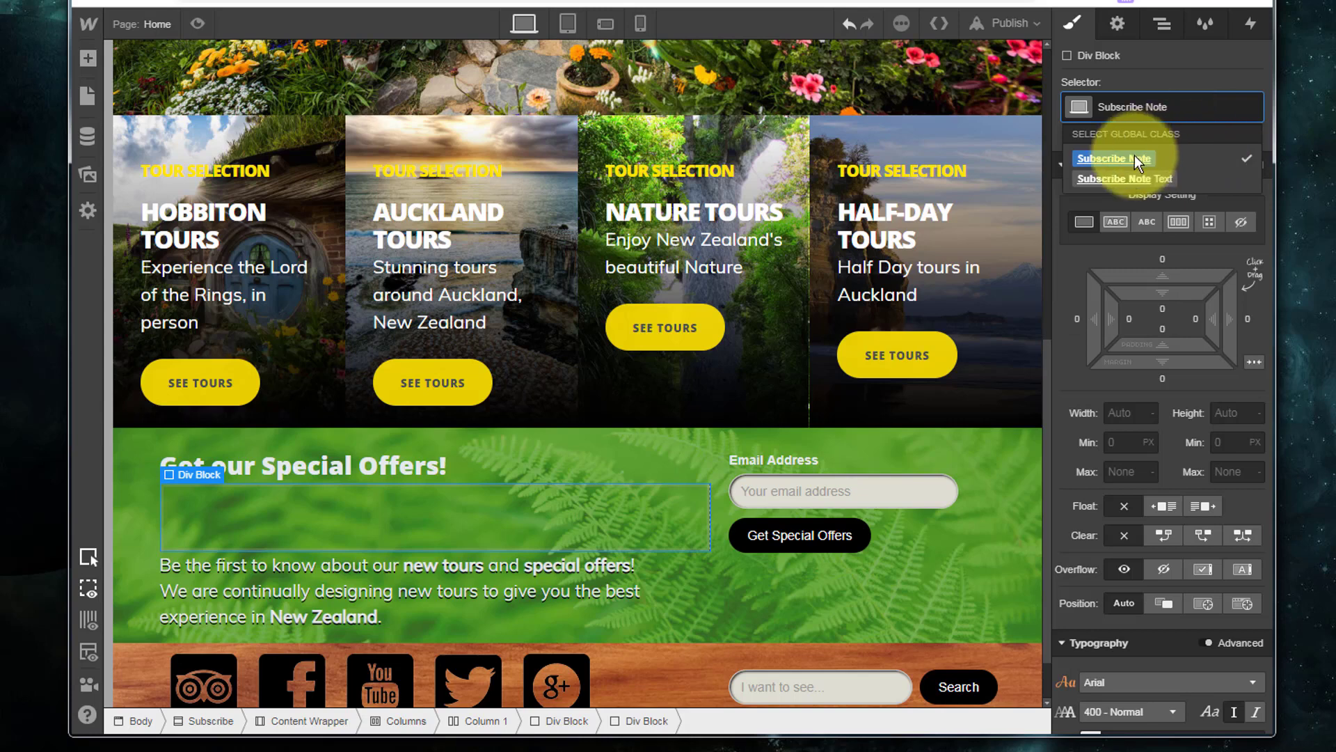
pyautogui.click(1134, 158)
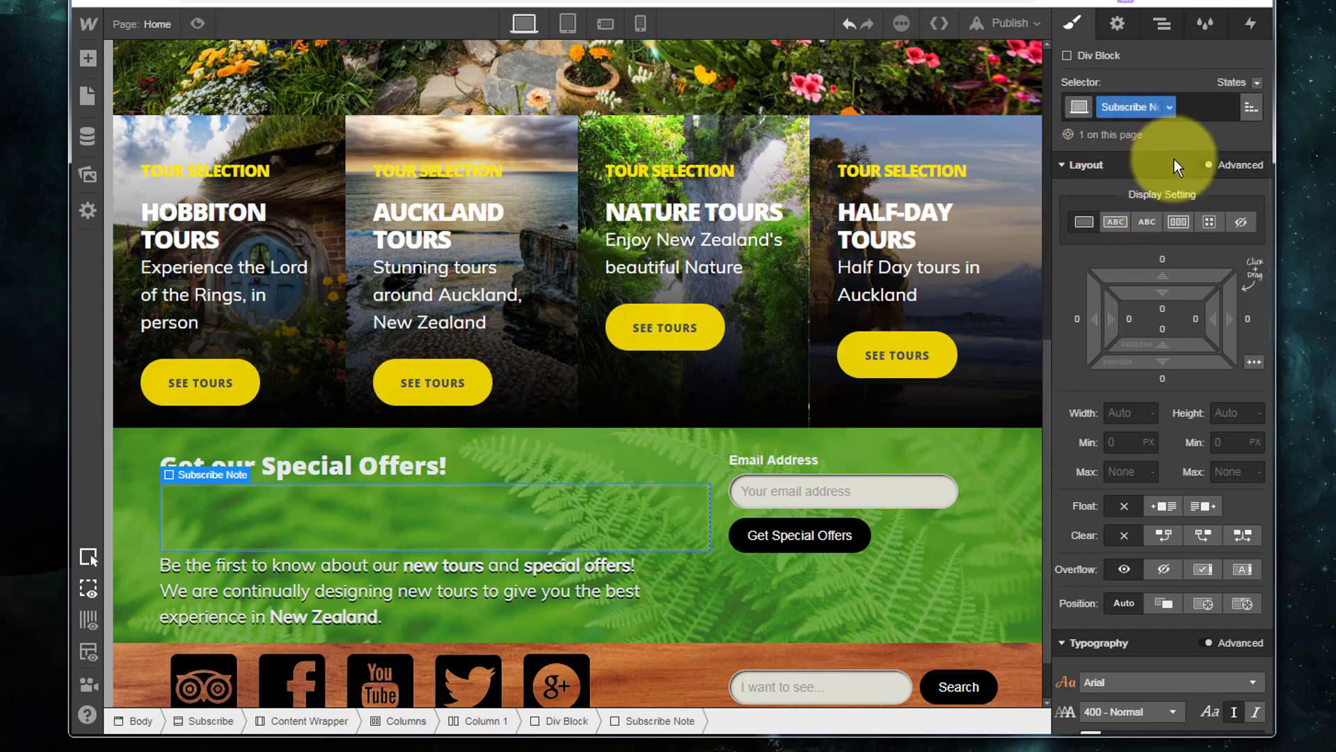
# - Move the subscribe note paragraph inside the new Subscribe Note div block
pyautogui.click(332, 580)
pyautogui.press('z')
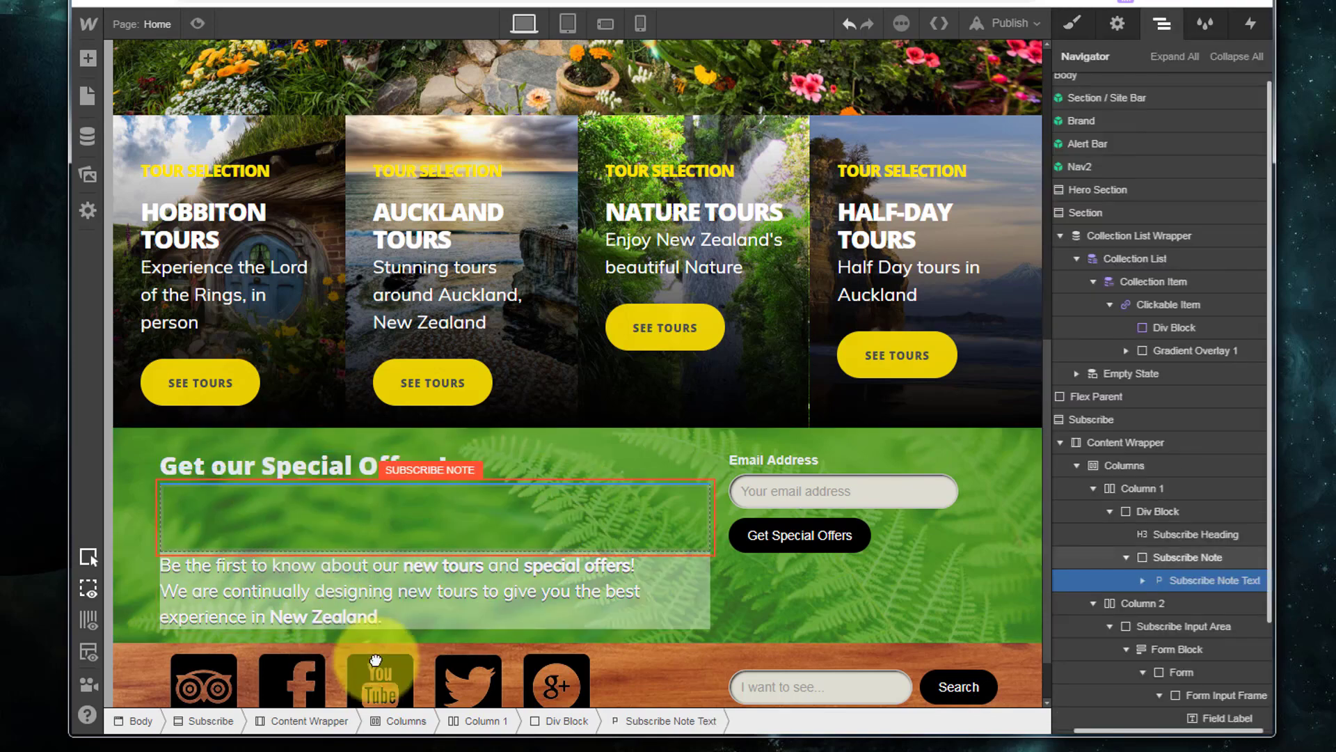
pyautogui.moveTo(376, 660); pyautogui.dragTo(348, 508)
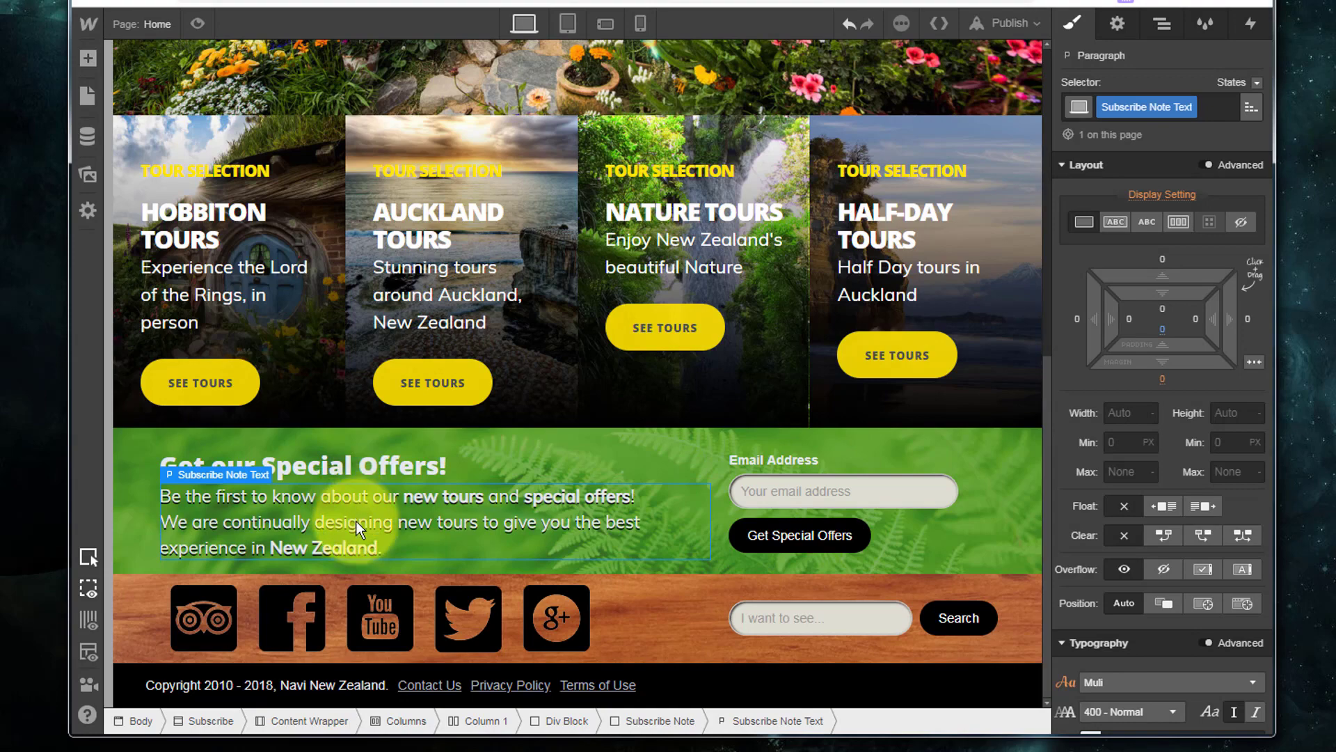
# - Duplicate the subscribe note paragraph and trim the first copy to its sentence ending in "special offers!"
pyautogui.hotkey('ctrl', 'd')
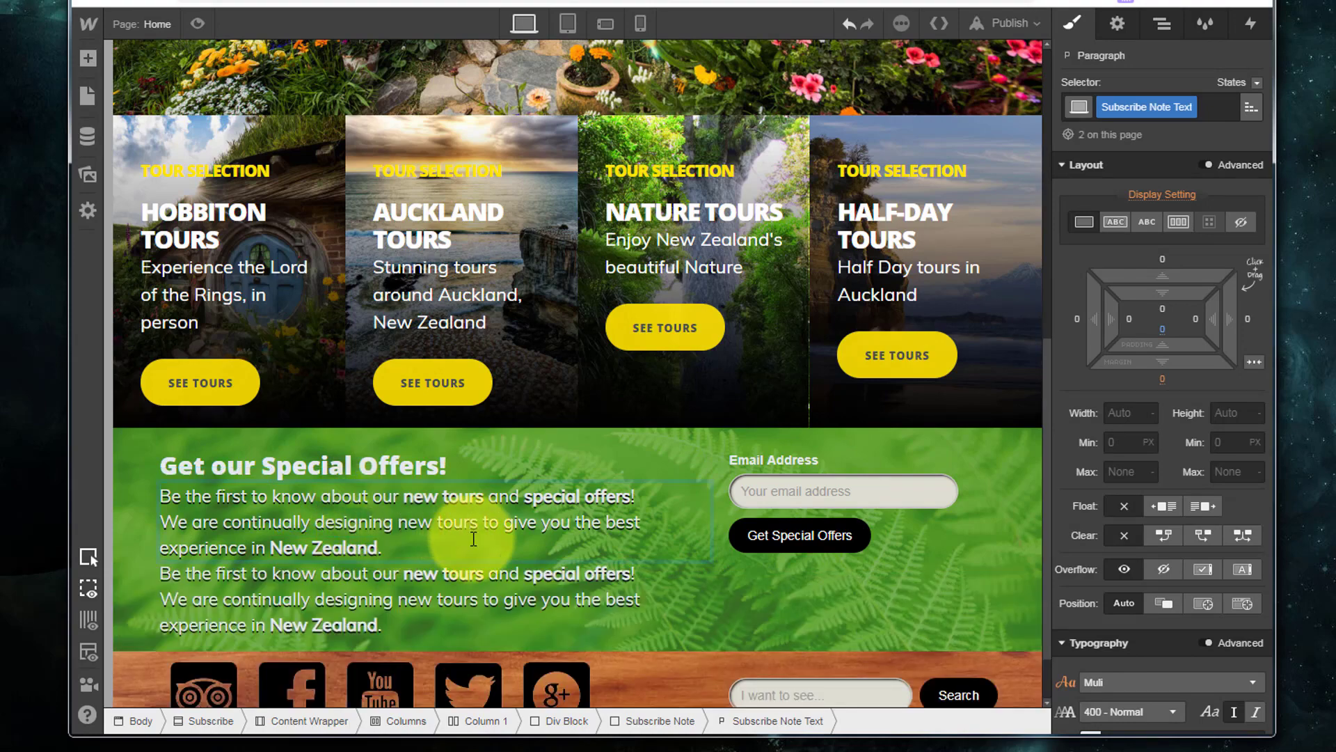
pyautogui.hotkey('ctrl', 'shift', 'End')
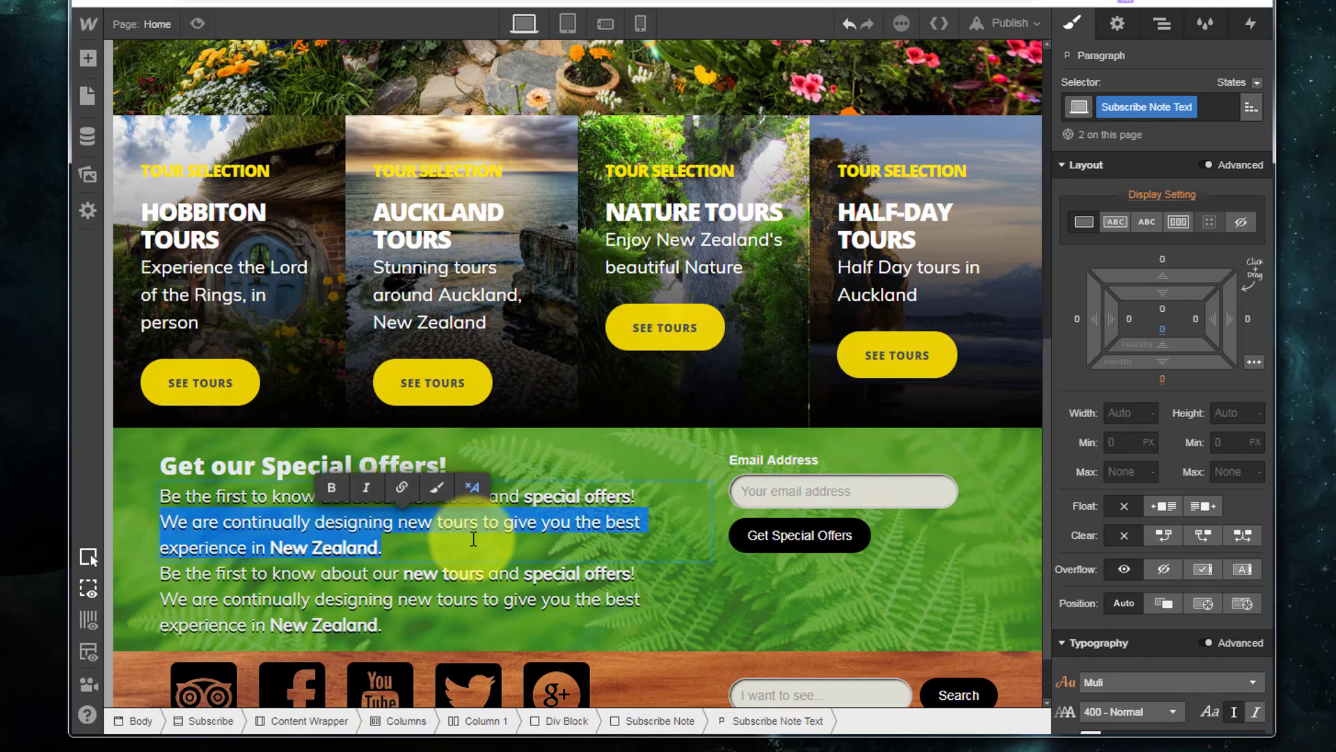
pyautogui.press('BackSpace')
pyautogui.press('BackSpace')
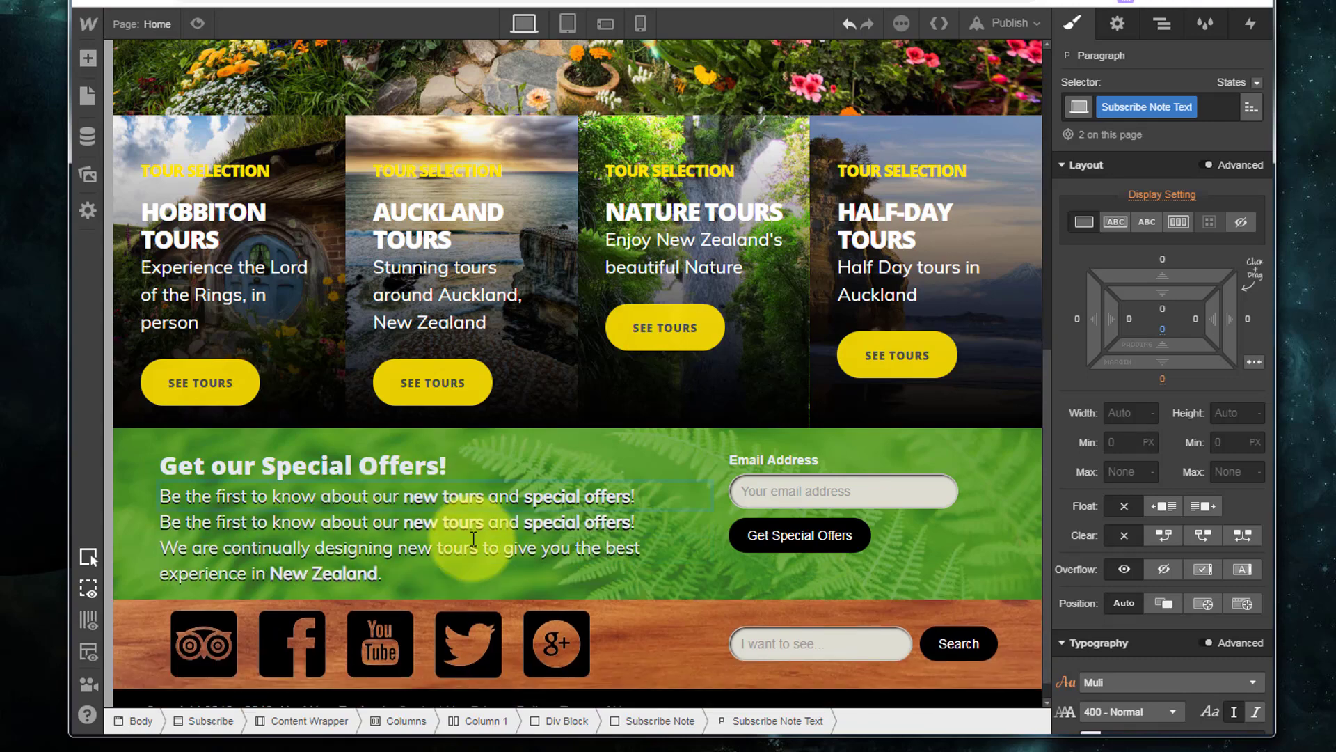
# - Remove the first sentence and its line break from the second paragraph, leaving the text starting "We are continually designing"
pyautogui.click(526, 545)
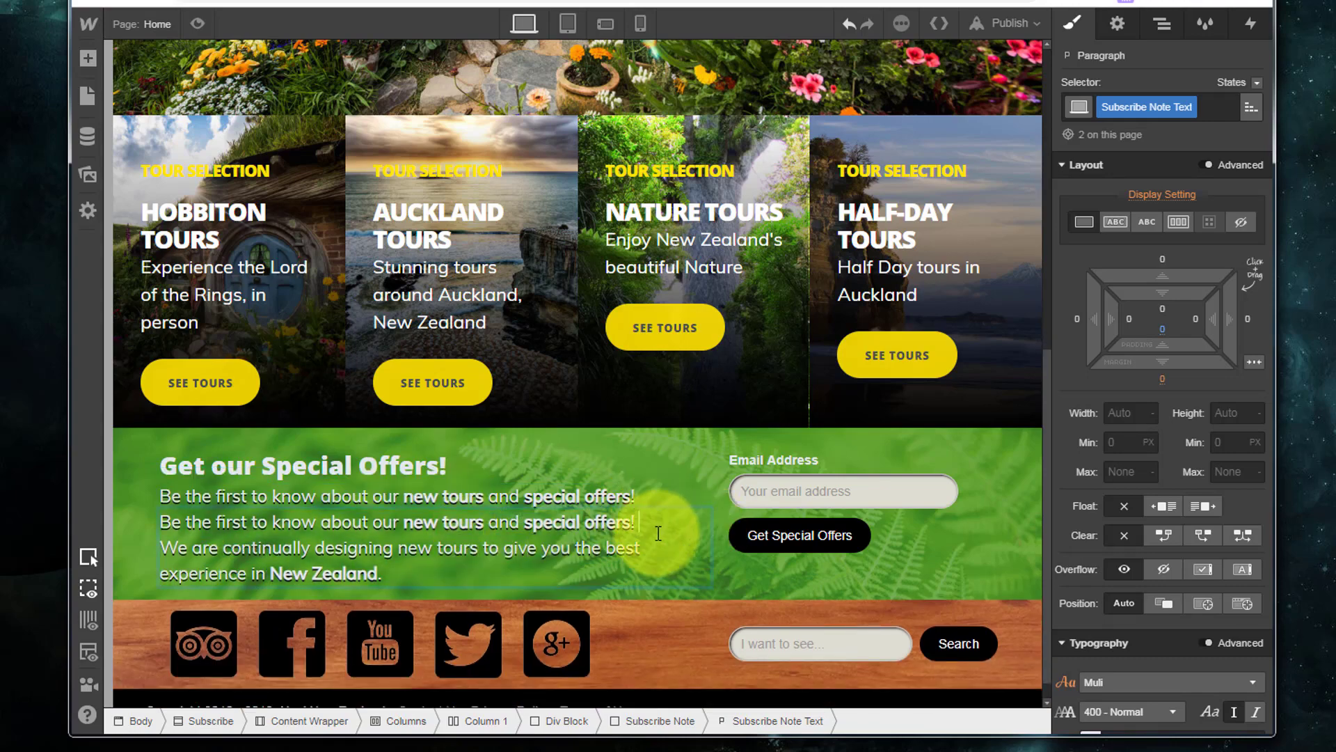
pyautogui.hotkey('shift', 'Home')
pyautogui.press('BackSpace')
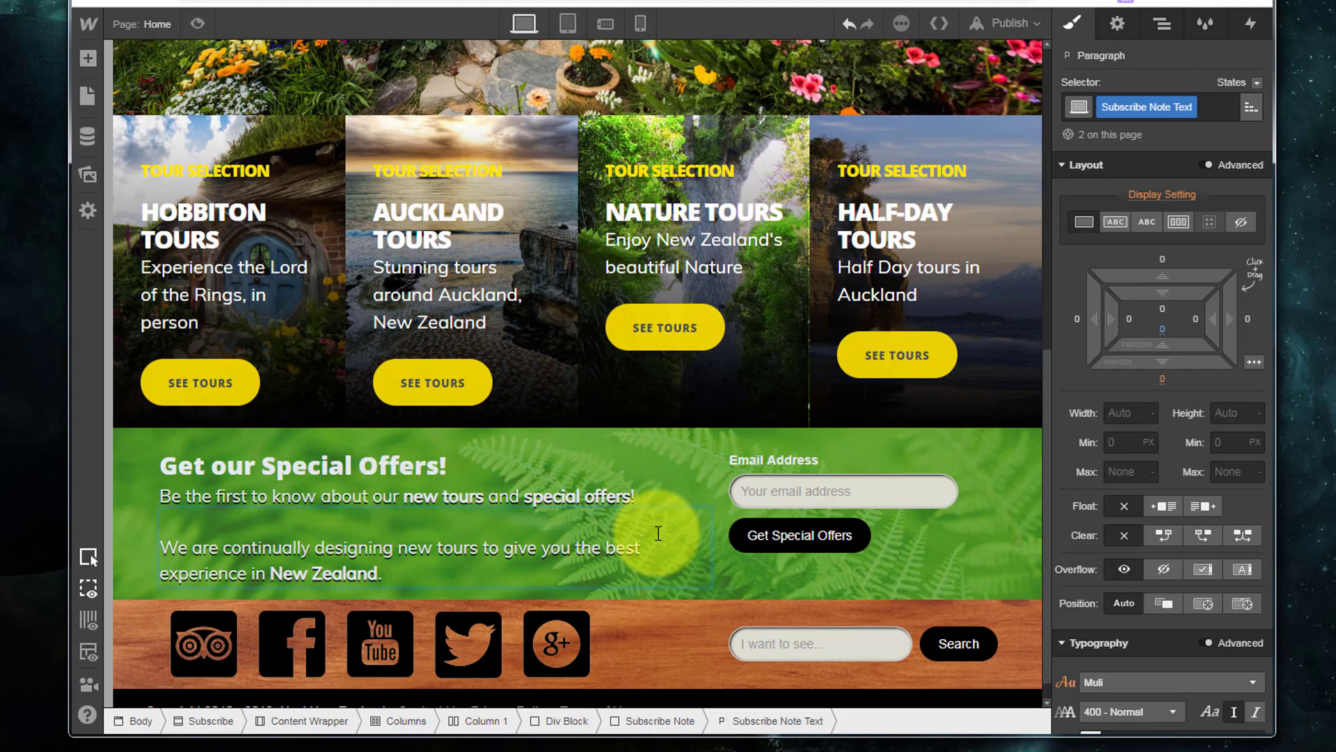
pyautogui.press('Delete')
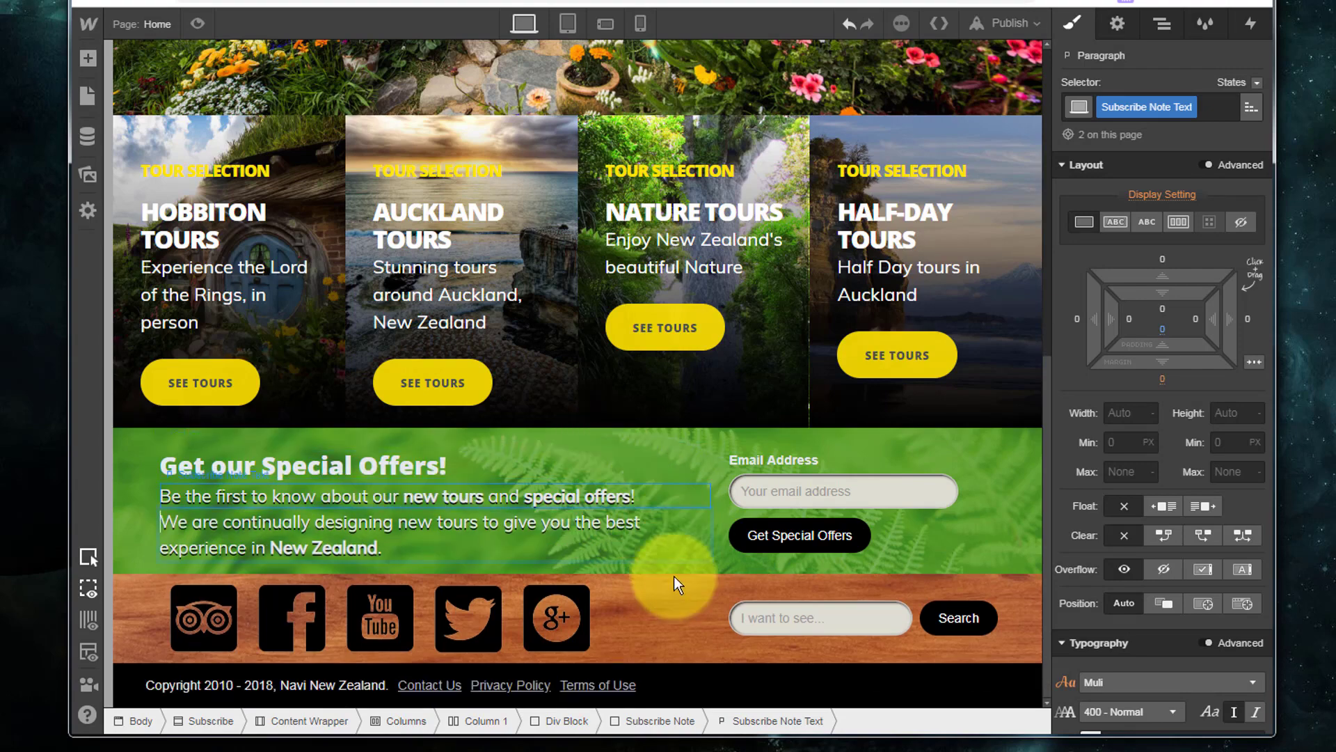
# - Set the Subscribe Note Text class to inline display at the tablet breakpoint, and return to the desktop view
pyautogui.click(662, 593)
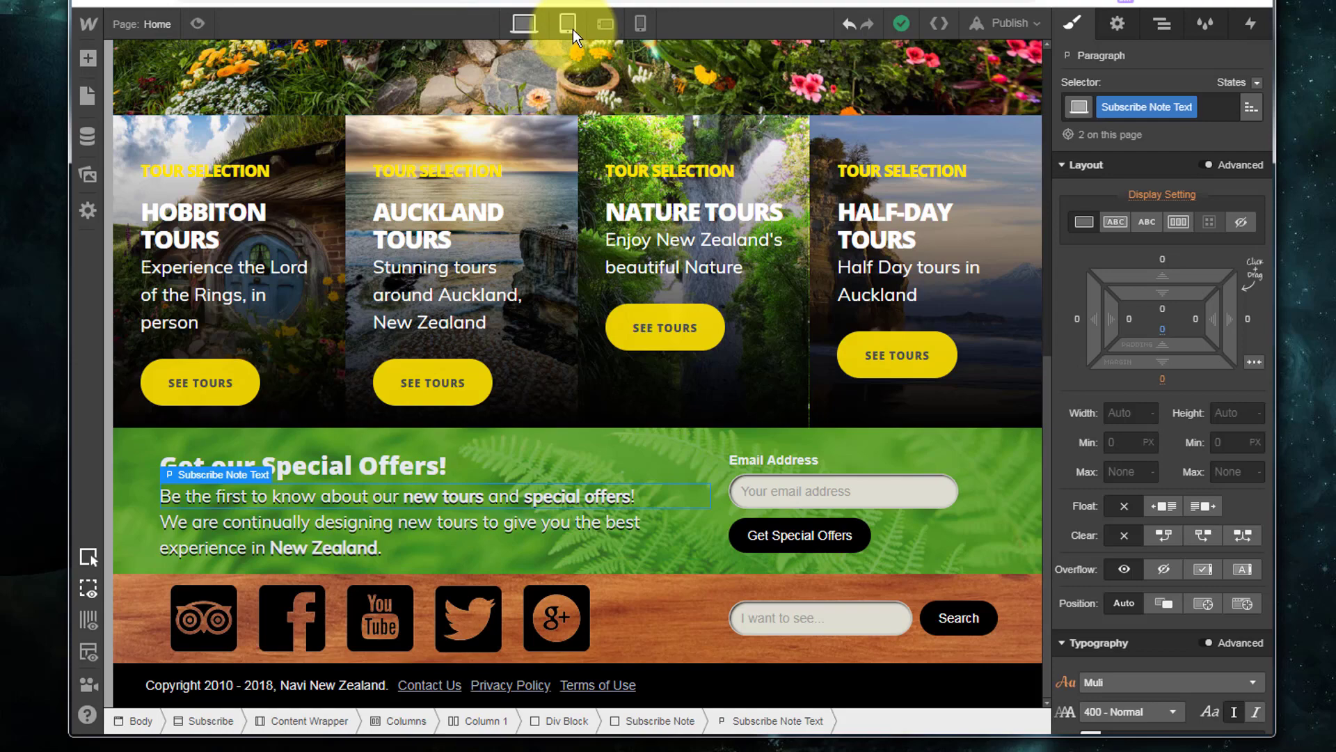
pyautogui.click(573, 21)
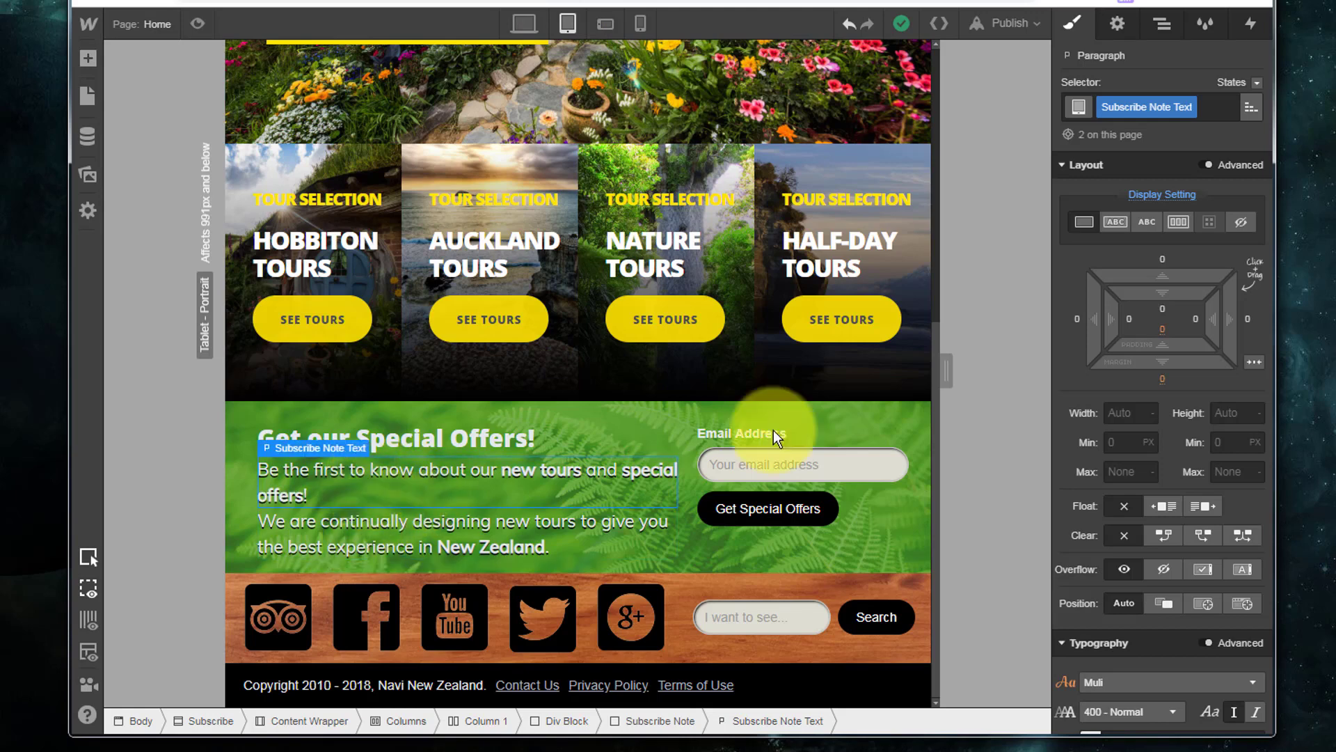
pyautogui.click(1150, 221)
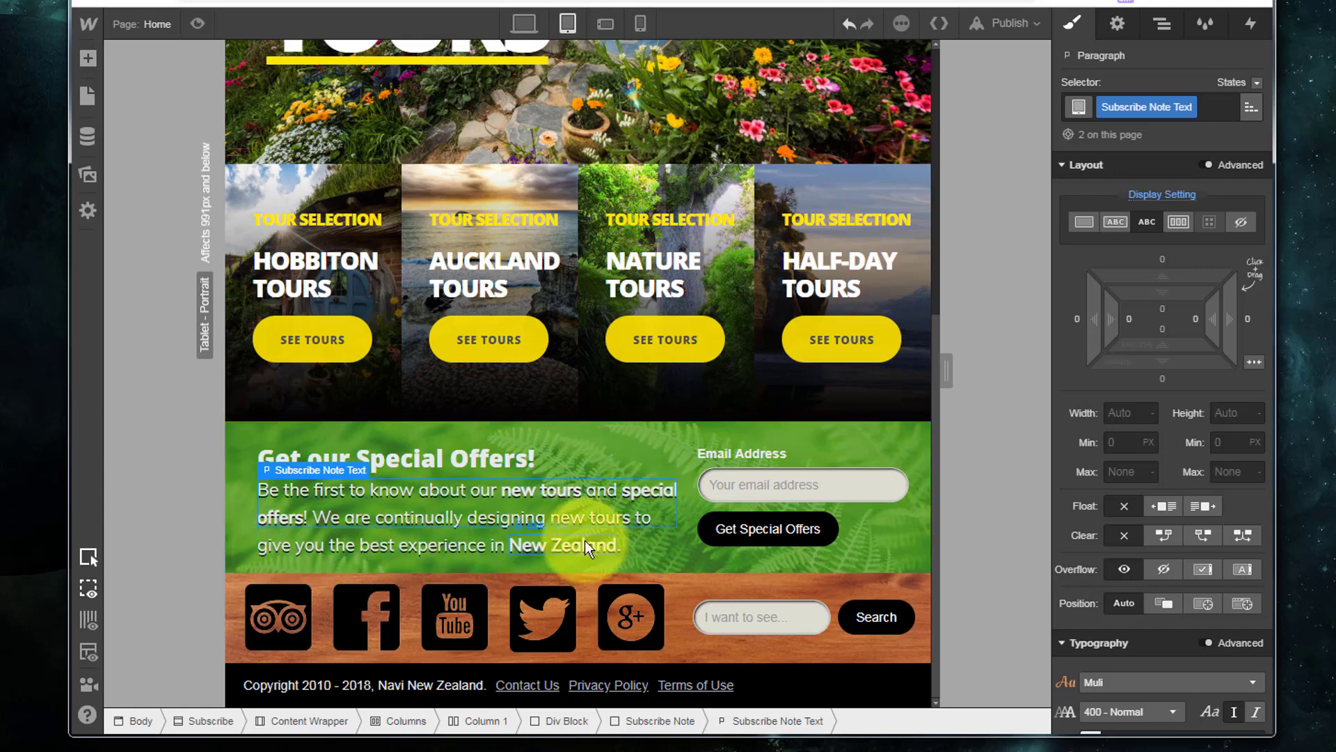
pyautogui.click(524, 23)
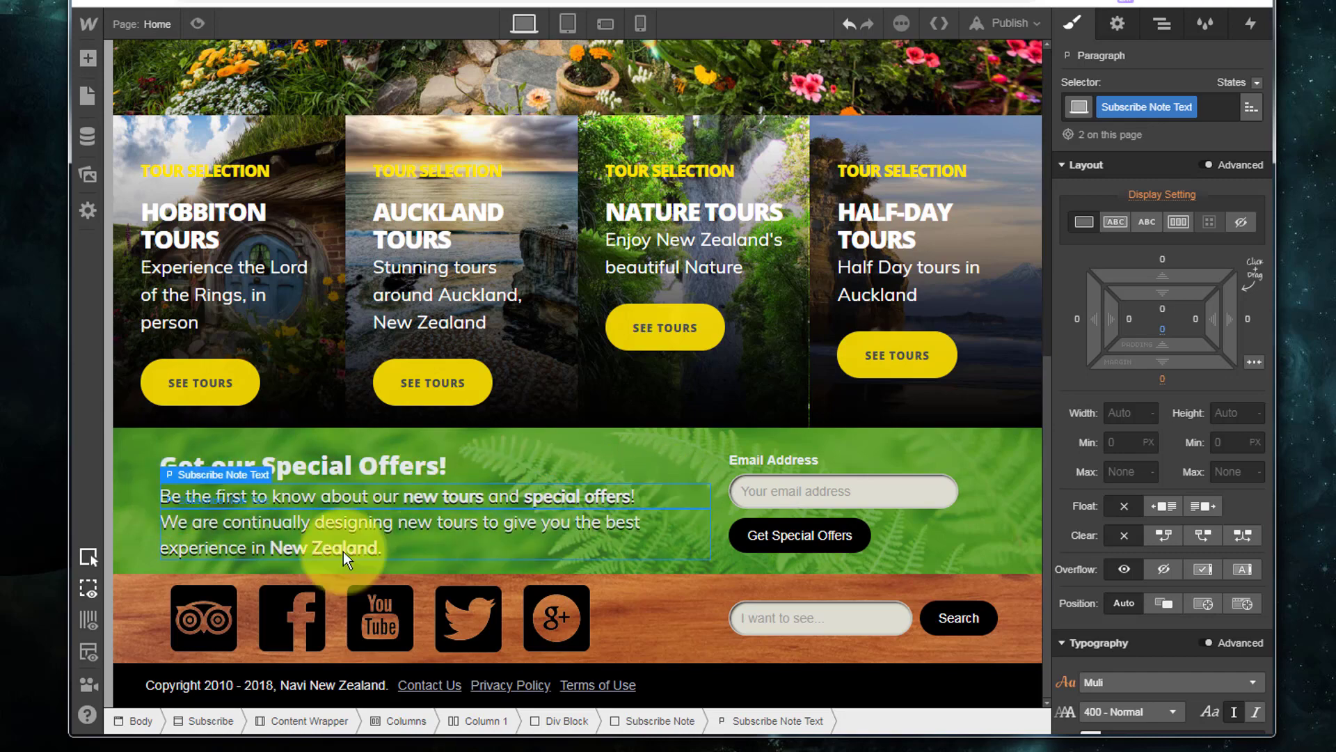
# - Examine the two note paragraphs and the email field label at the phone landscape and phone portrait breakpoints
pyautogui.click(602, 25)
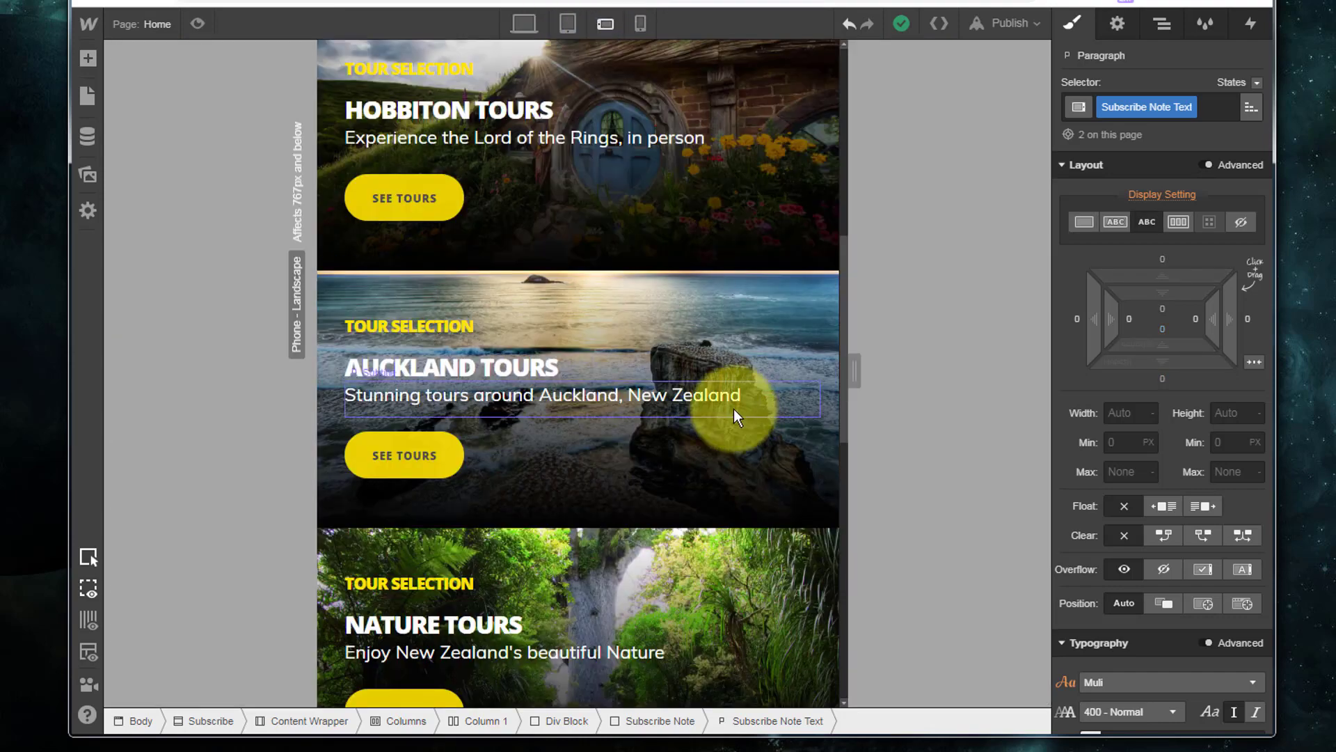
pyautogui.scroll(-10, 733, 409)
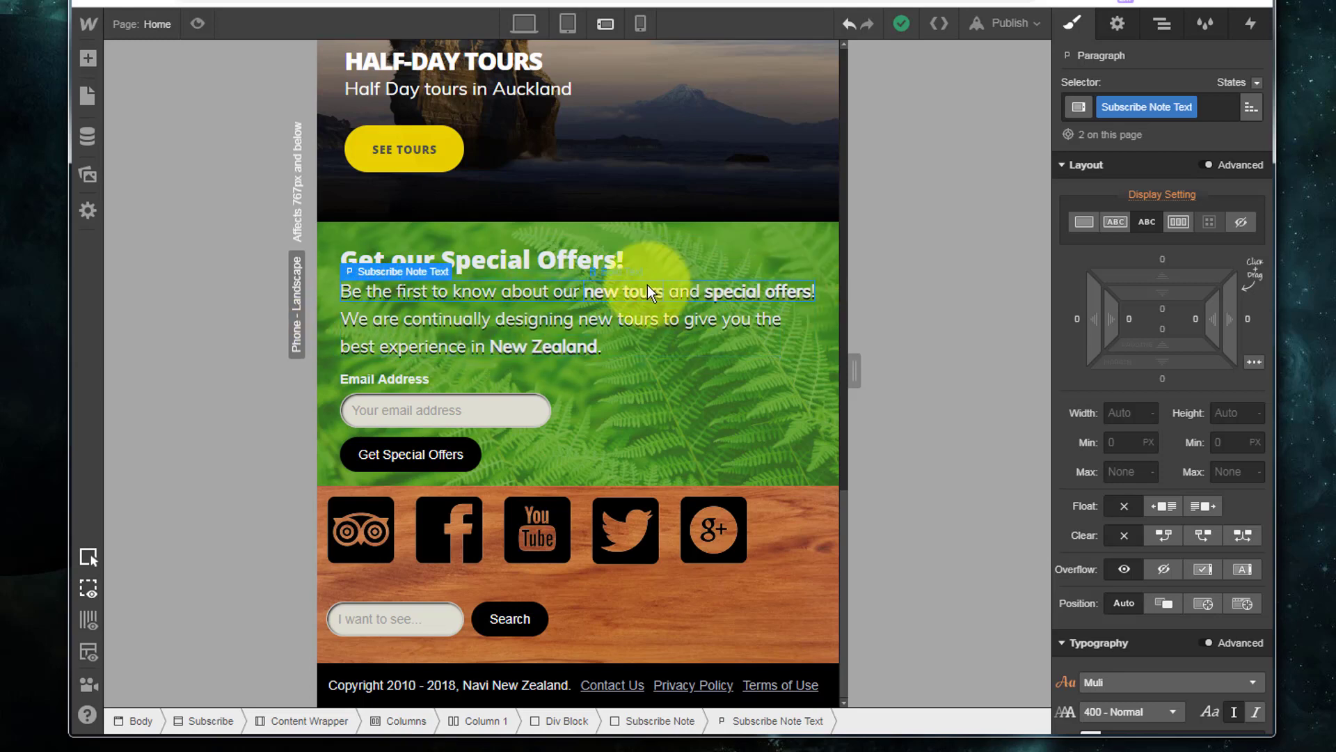
pyautogui.click(639, 25)
pyautogui.scroll(-1, 646, 448)
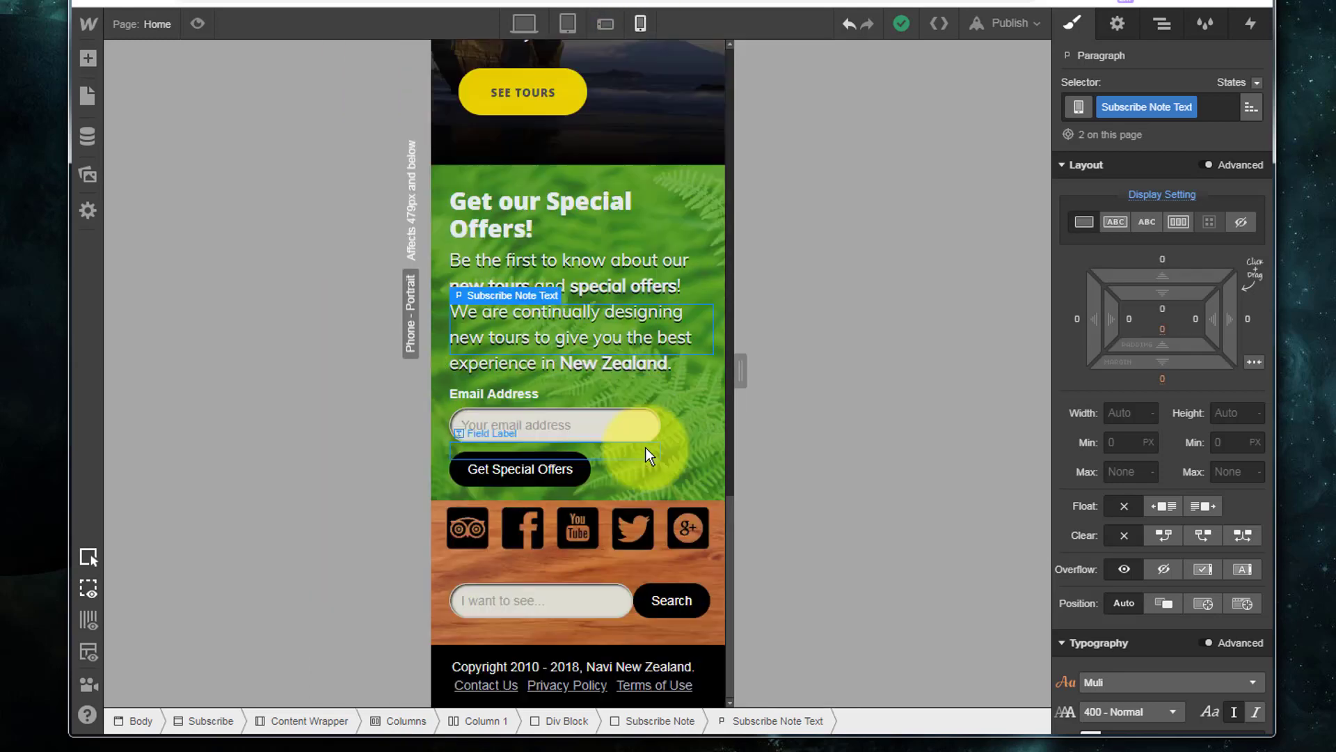
pyautogui.click(512, 333)
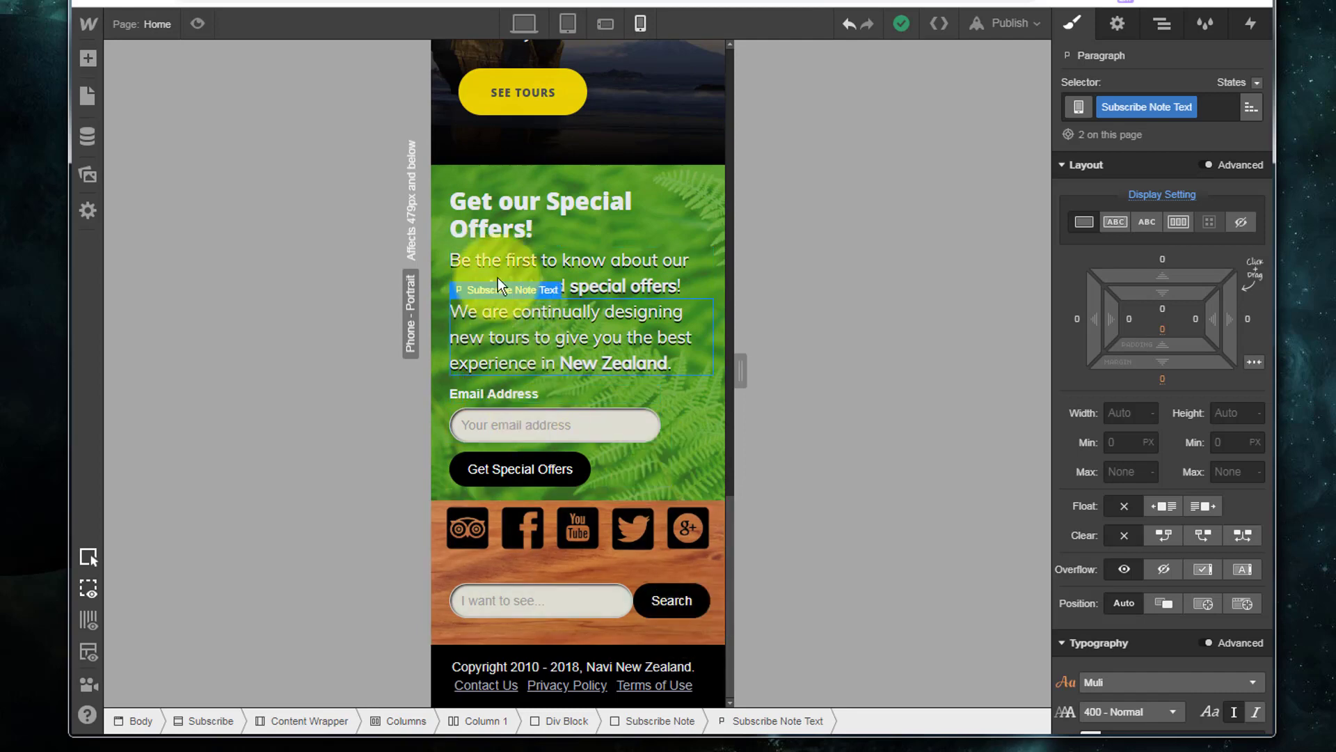
pyautogui.click(629, 258)
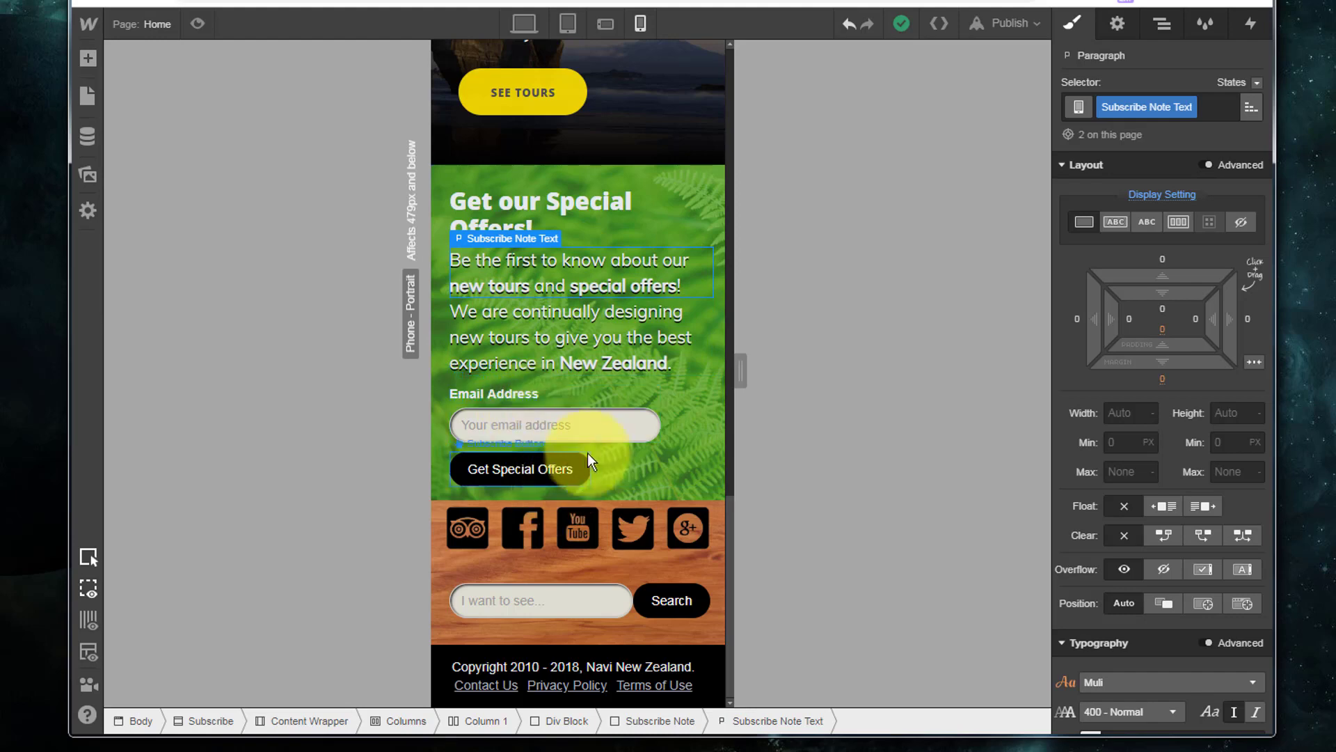
pyautogui.click(553, 395)
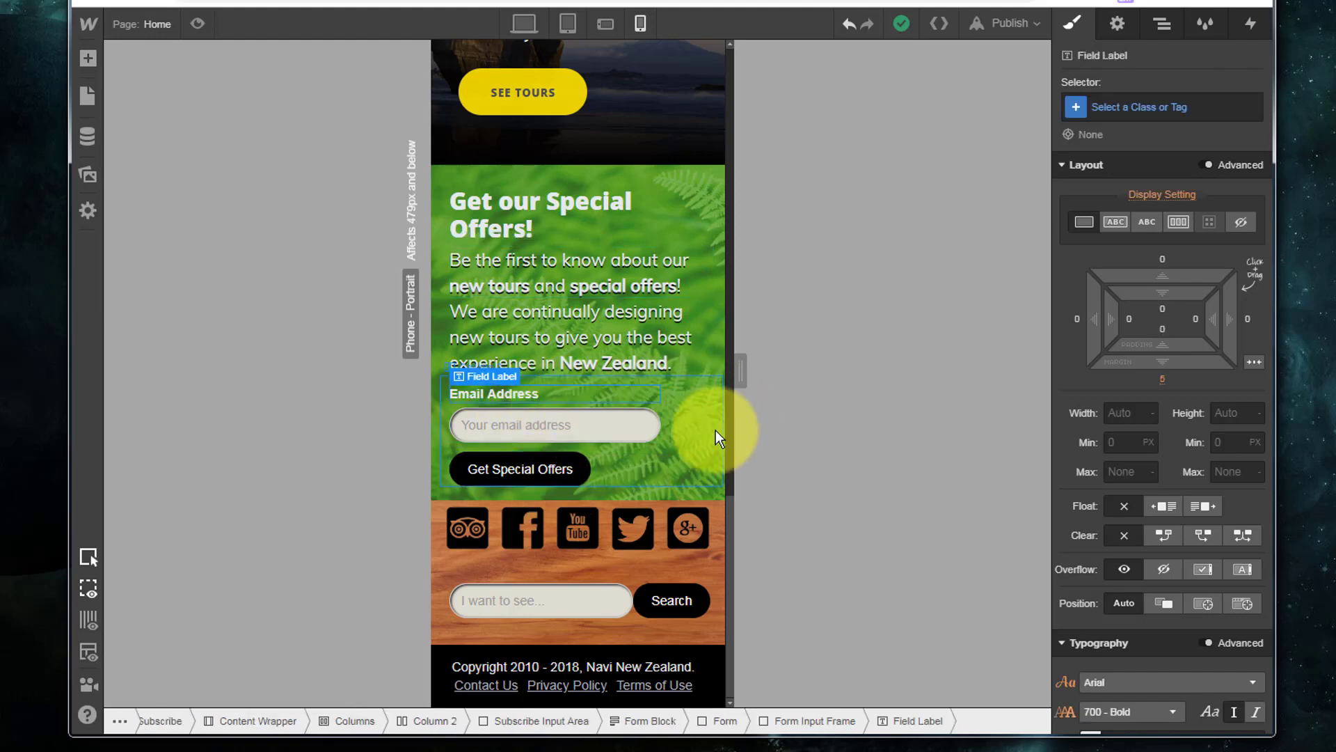